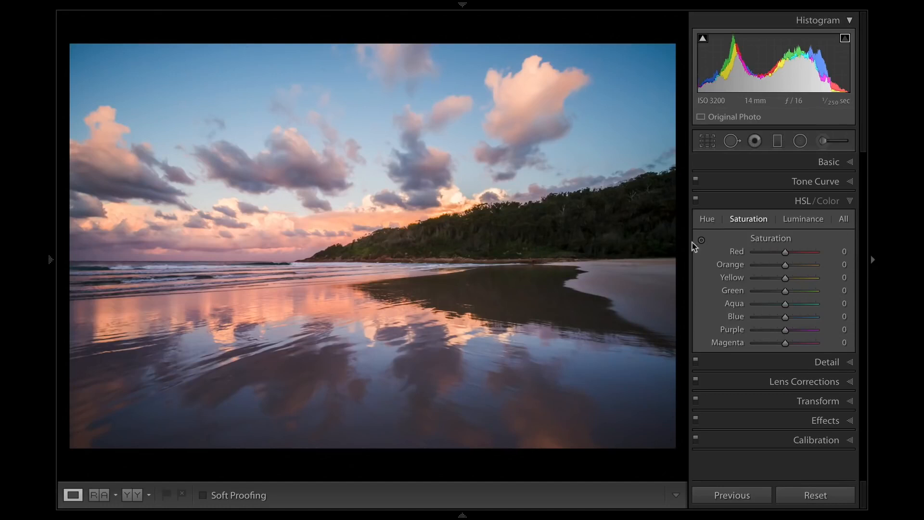
- Place a graduated filter over the sky, tilted along the headland's ridge line, and extend its lower edge slightly into the hill
{"action": "left_click", "coordinate": [853, 202]}
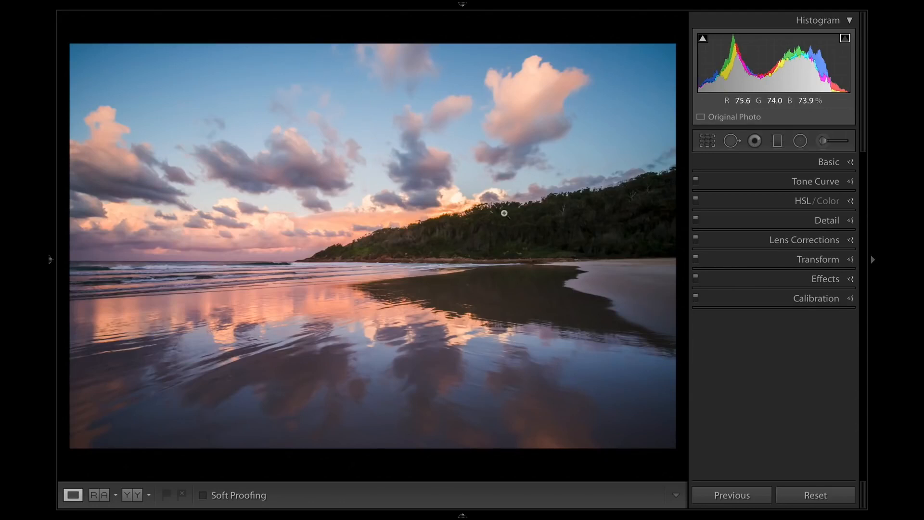
{"action": "left_click", "coordinate": [776, 141]}
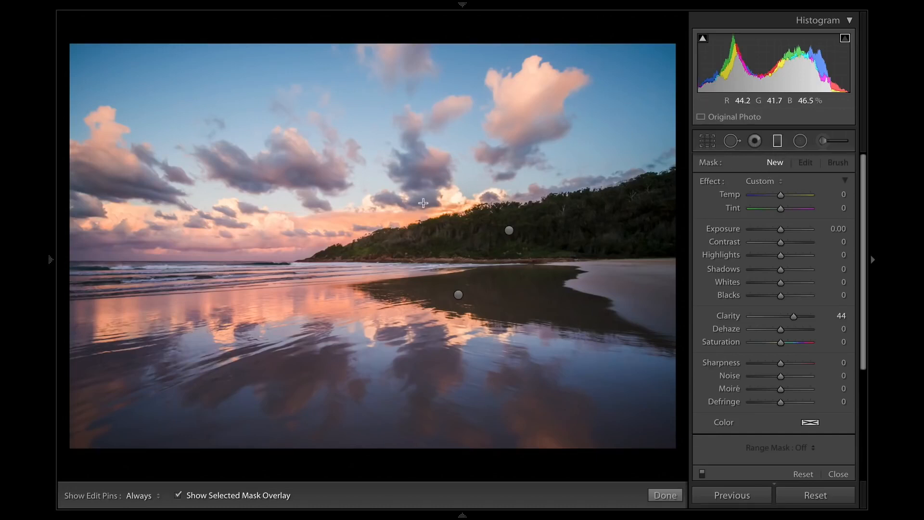
{"action": "left_click_drag", "start_coordinate": [424, 194], "coordinate": [432, 225]}
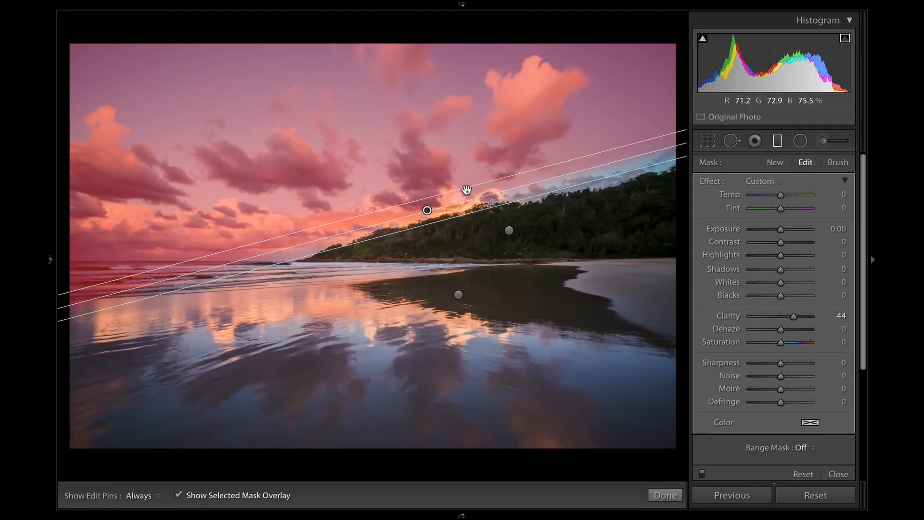
{"action": "key", "text": "o"}
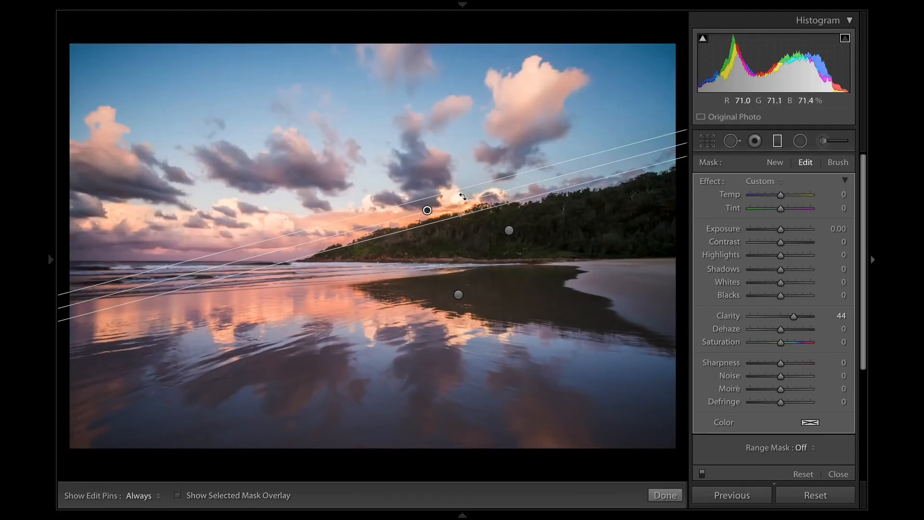
{"action": "key", "text": "o"}
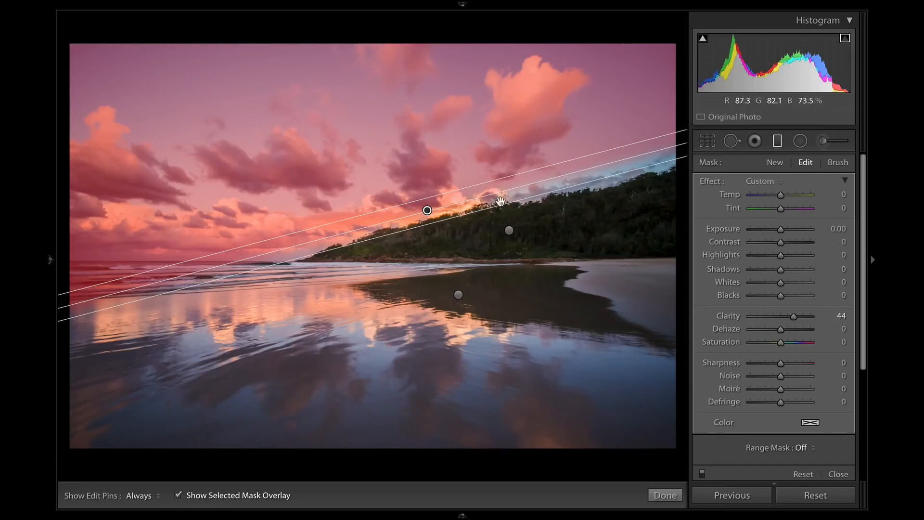
{"action": "left_click_drag", "start_coordinate": [452, 222], "coordinate": [454, 225]}
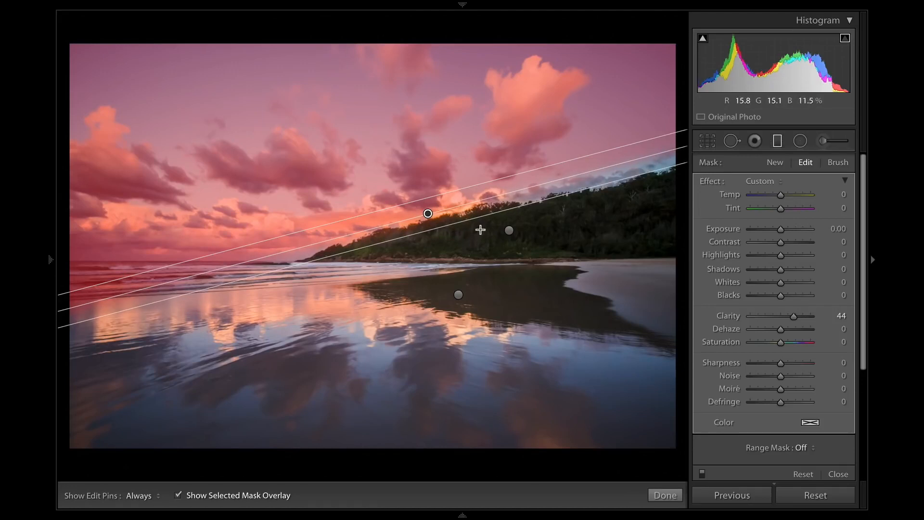
- Hide the mask overlay, reset the graduated filter's effect settings and set its Temp to -33
{"action": "key", "text": "o"}
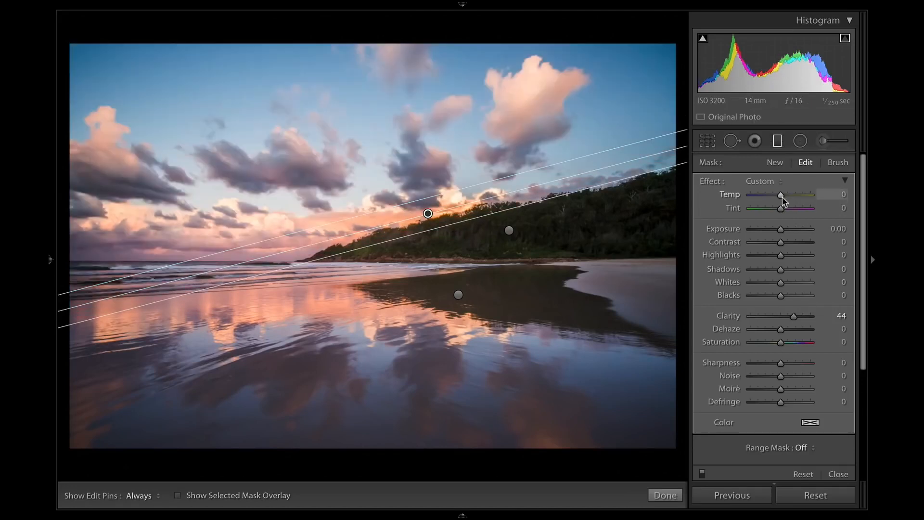
{"action": "double_click", "coordinate": [714, 181]}
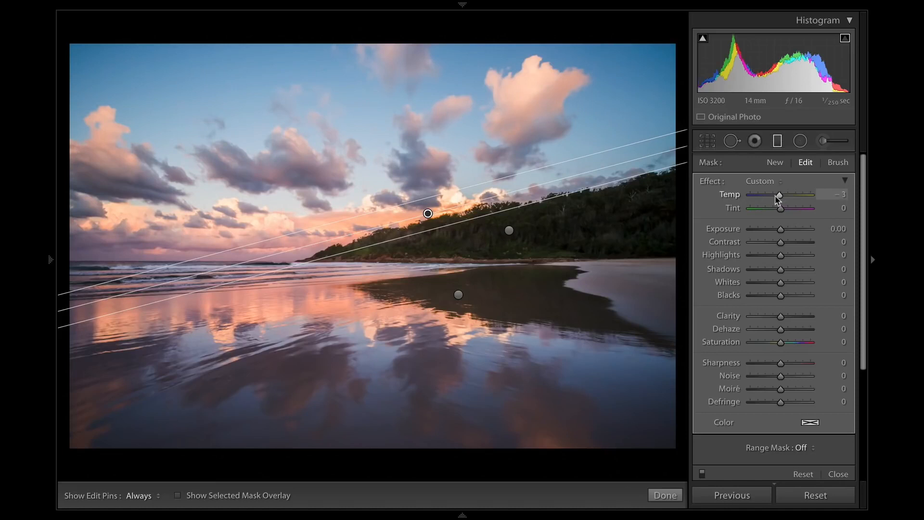
{"action": "left_click_drag", "start_coordinate": [773, 199], "coordinate": [767, 200]}
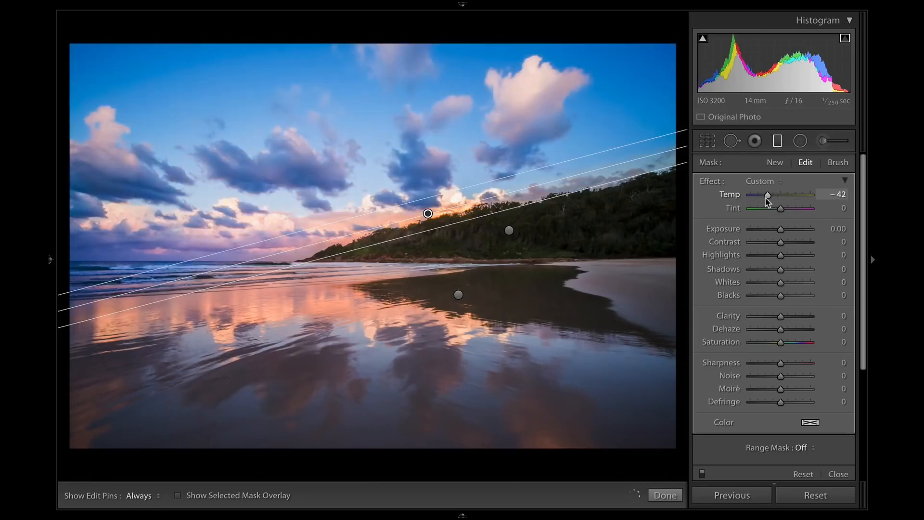
{"action": "left_click_drag", "start_coordinate": [768, 197], "coordinate": [770, 197]}
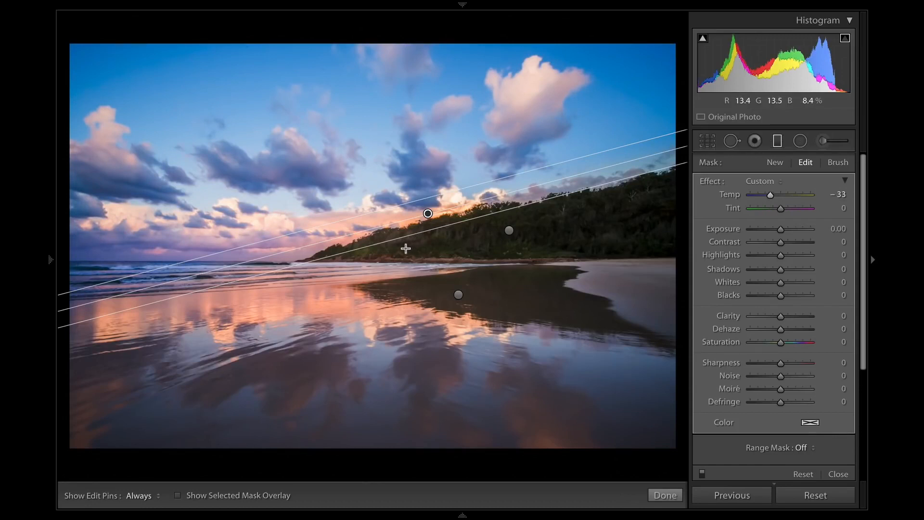
- Set the graduated filter's Range Mask to Color and sample the blue sky beside the large cloud above the headland
{"action": "left_click_drag", "start_coordinate": [865, 294], "coordinate": [865, 340]}
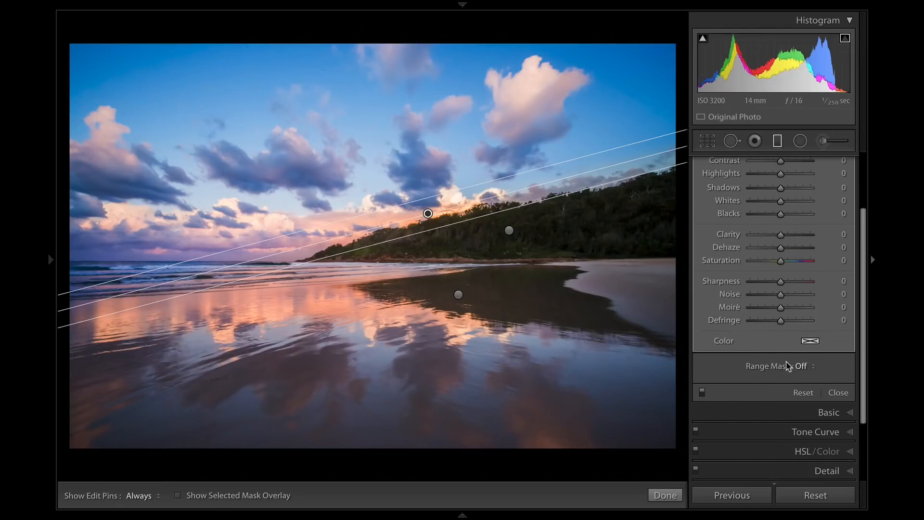
{"action": "scroll", "coordinate": [784, 368], "scroll_direction": "up", "scroll_amount": 1}
{"action": "scroll", "coordinate": [765, 373], "scroll_direction": "down", "scroll_amount": 2}
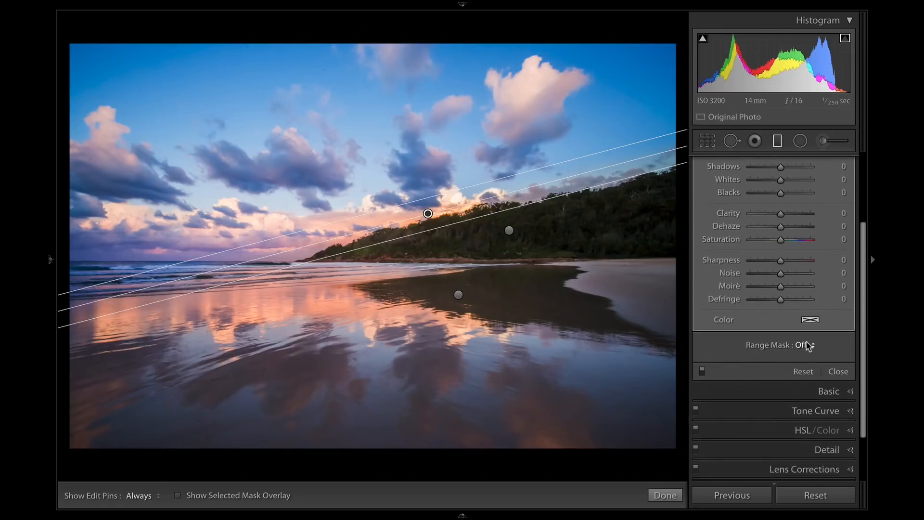
{"action": "left_click", "coordinate": [812, 345]}
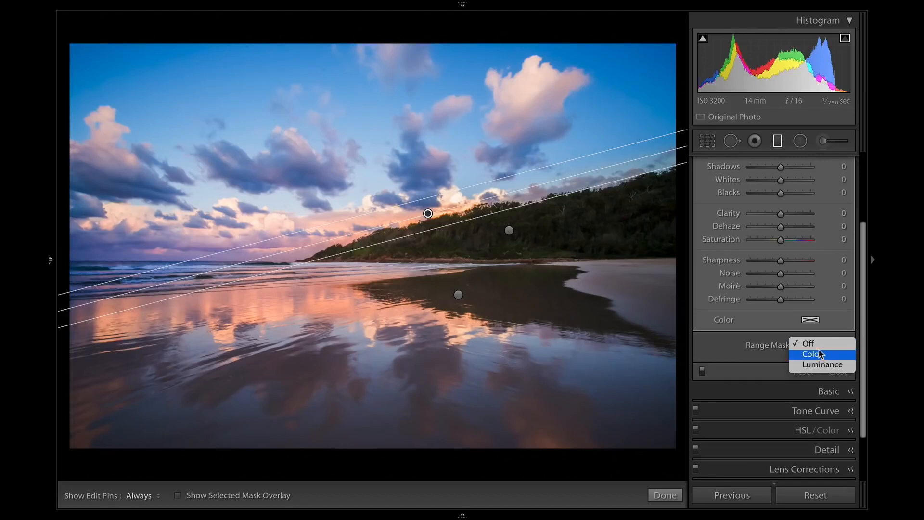
{"action": "left_click", "coordinate": [820, 355]}
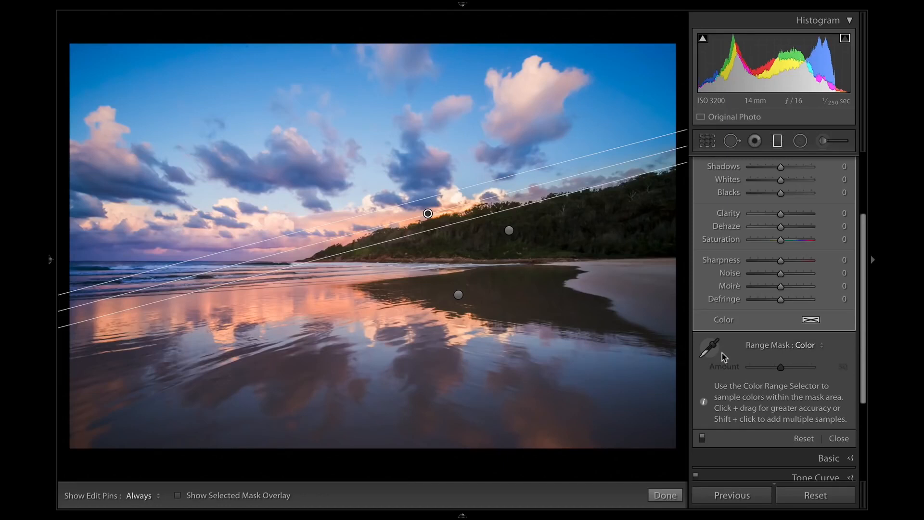
{"action": "left_click", "coordinate": [709, 351]}
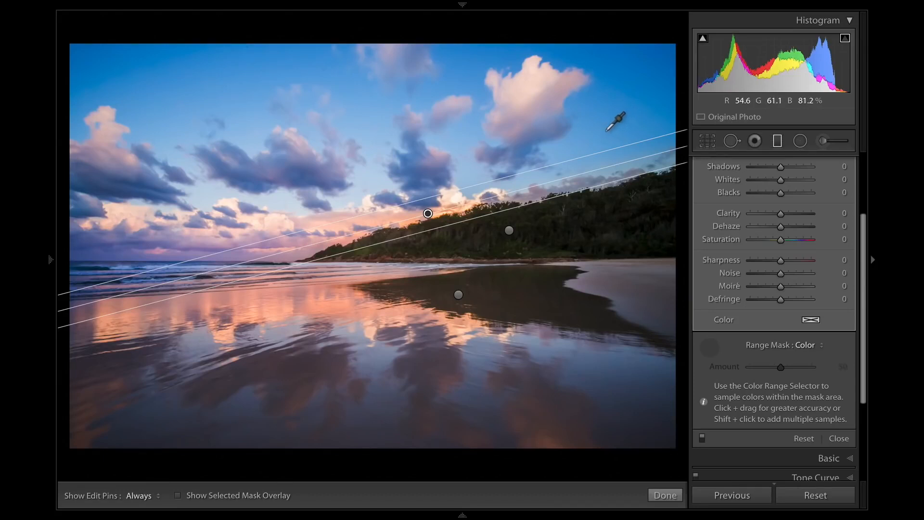
{"action": "left_click", "coordinate": [583, 141]}
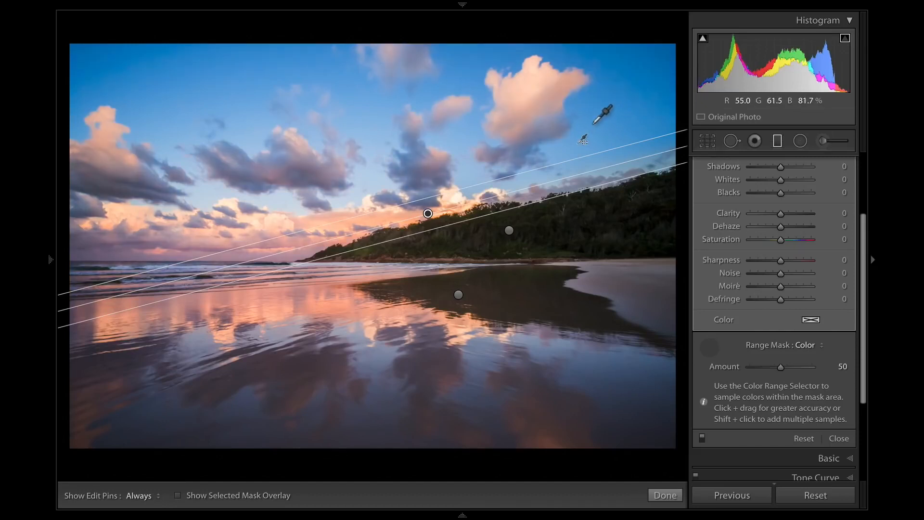
- Show the mask overlay and add color samples from several blue patches across the sky to the range mask
{"action": "key", "text": "o"}
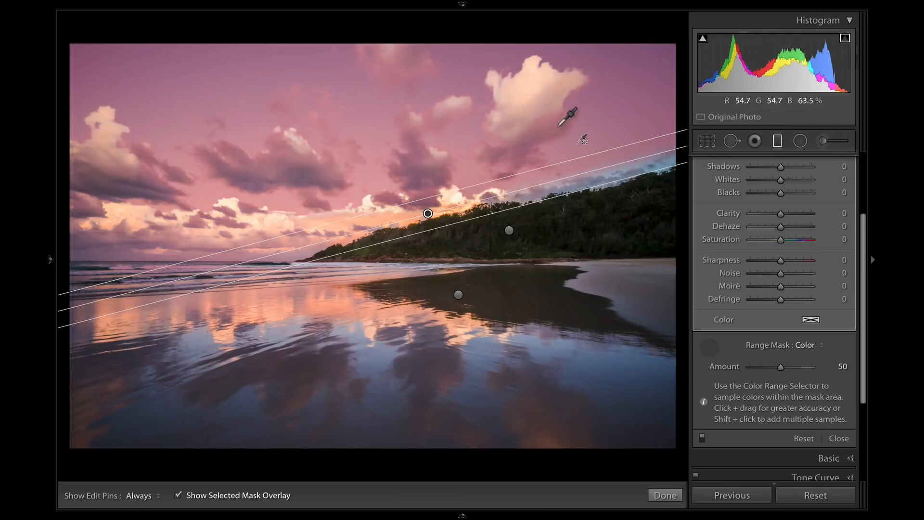
{"action": "key", "text": "shift"}
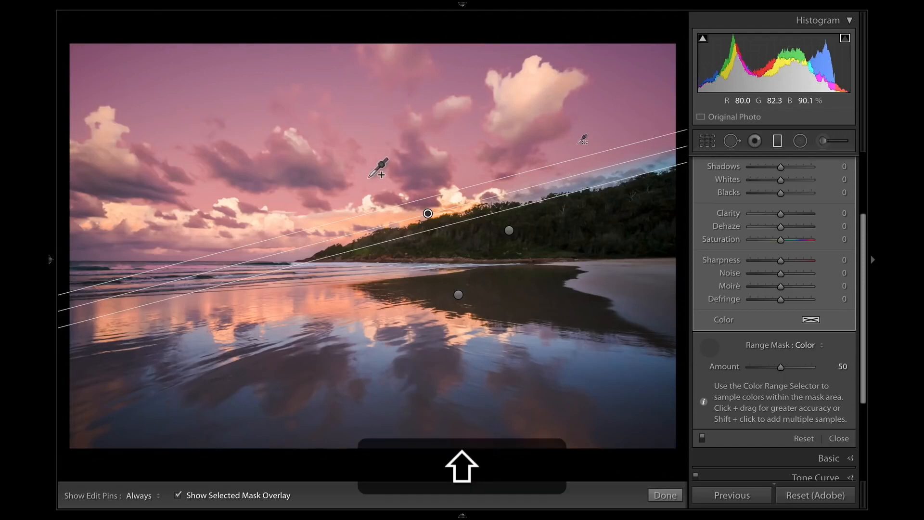
{"action": "left_click", "coordinate": [373, 170], "text": "shift"}
{"action": "left_click", "coordinate": [259, 127], "text": "shift"}
{"action": "left_click", "coordinate": [169, 132], "text": "shift"}
{"action": "left_click", "coordinate": [205, 191], "text": "shift"}
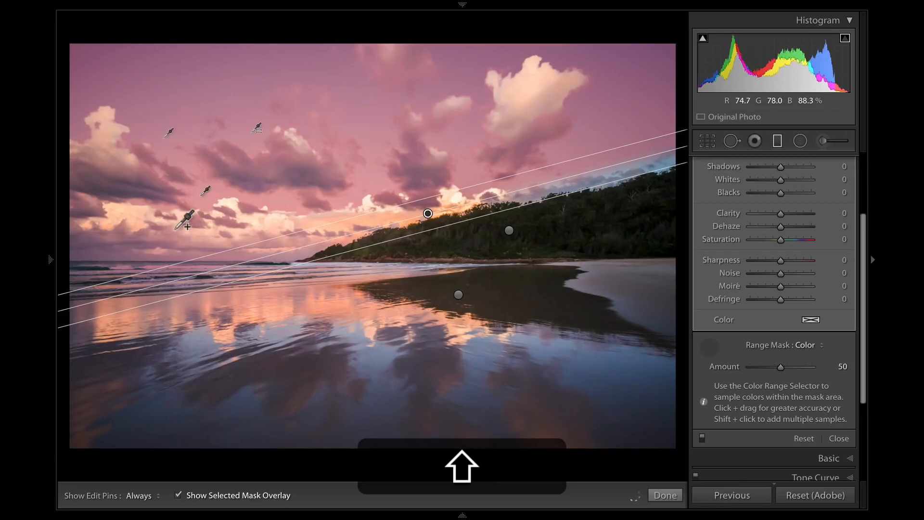
{"action": "left_click", "coordinate": [82, 110], "text": "shift"}
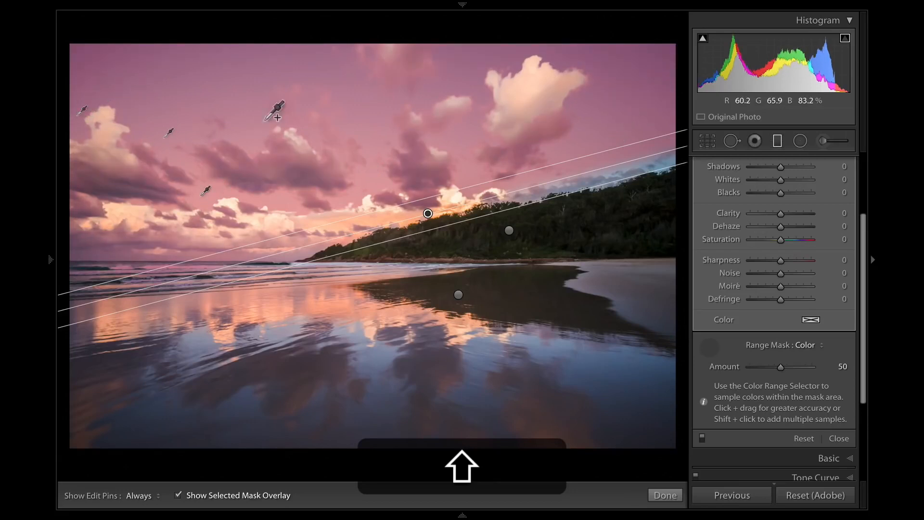
{"action": "left_click", "coordinate": [628, 133], "text": "shift"}
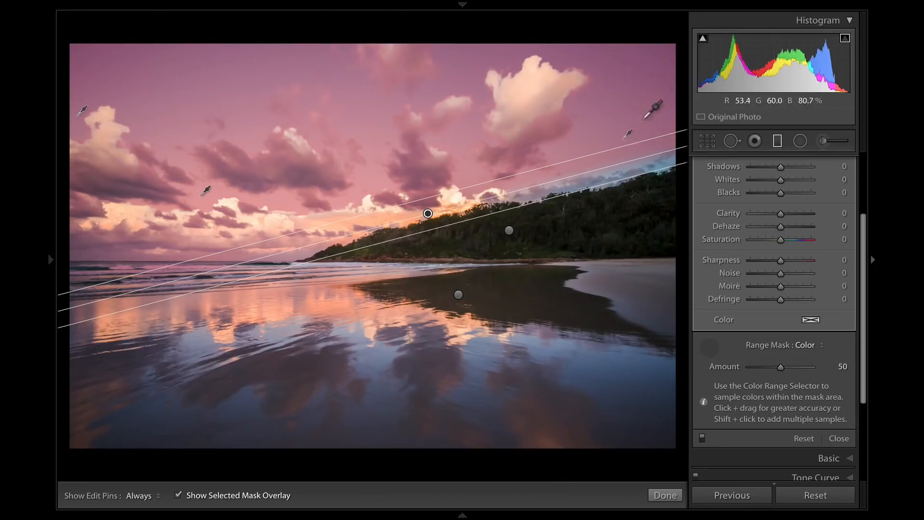
- Add an area sample of the blue sky above the headland, plus point samples near the sea horizon and in the upper sky
{"action": "key", "text": "shift"}
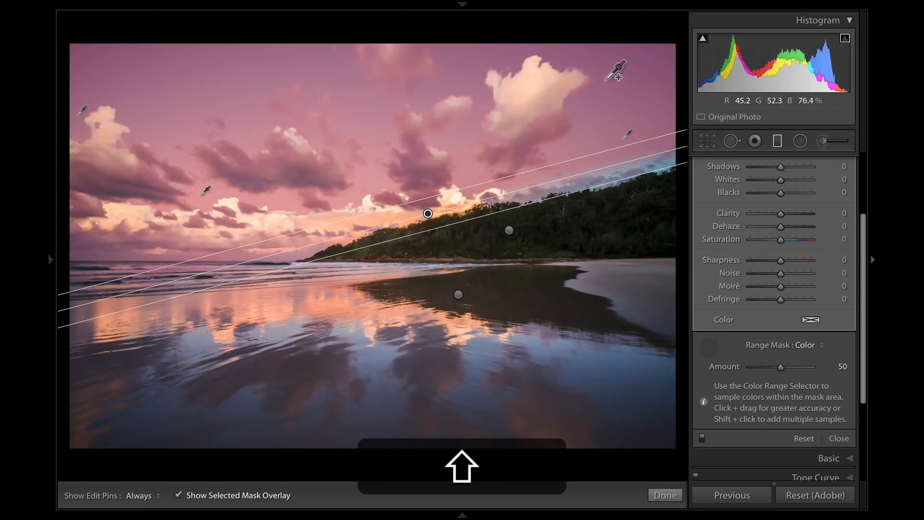
{"action": "left_click_drag", "start_coordinate": [596, 78], "coordinate": [657, 156]}
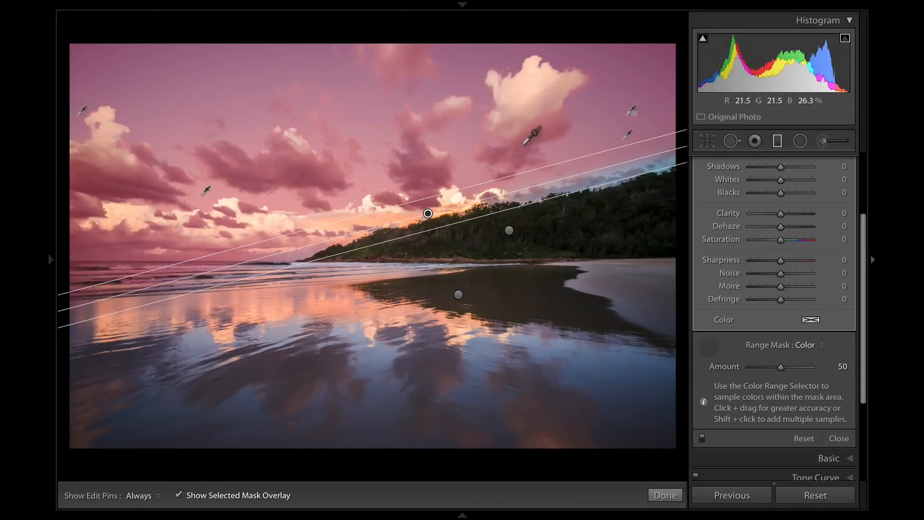
{"action": "key", "text": "shift"}
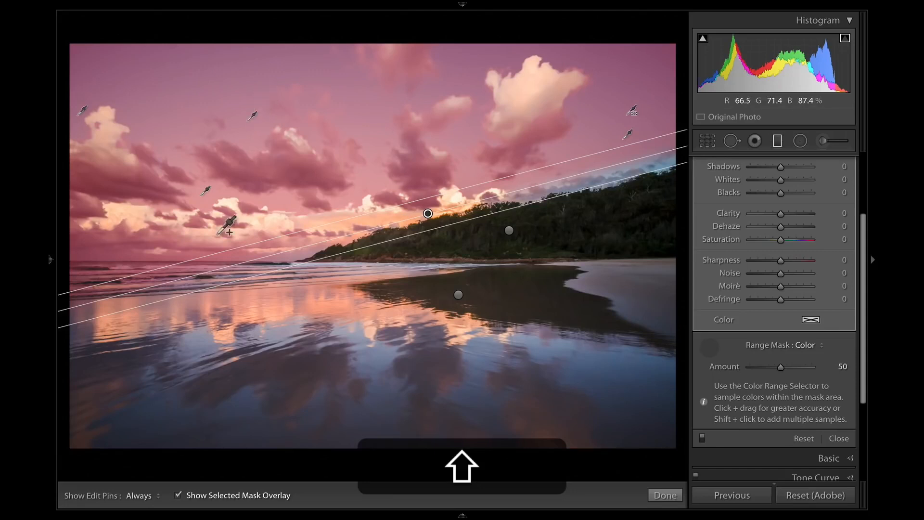
{"action": "left_click", "coordinate": [120, 249], "text": "shift"}
{"action": "left_click", "coordinate": [189, 251], "text": "shift"}
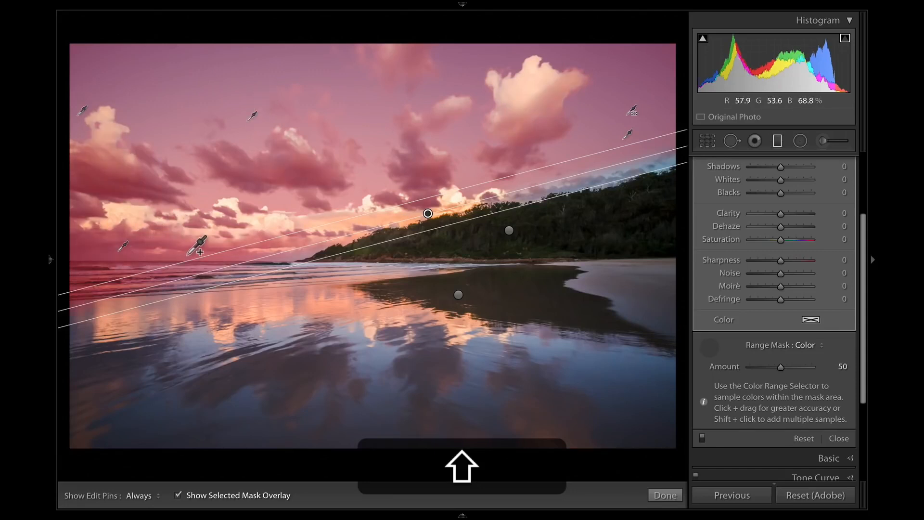
{"action": "left_click", "coordinate": [187, 97], "text": "shift"}
{"action": "left_click", "coordinate": [100, 63], "text": "shift"}
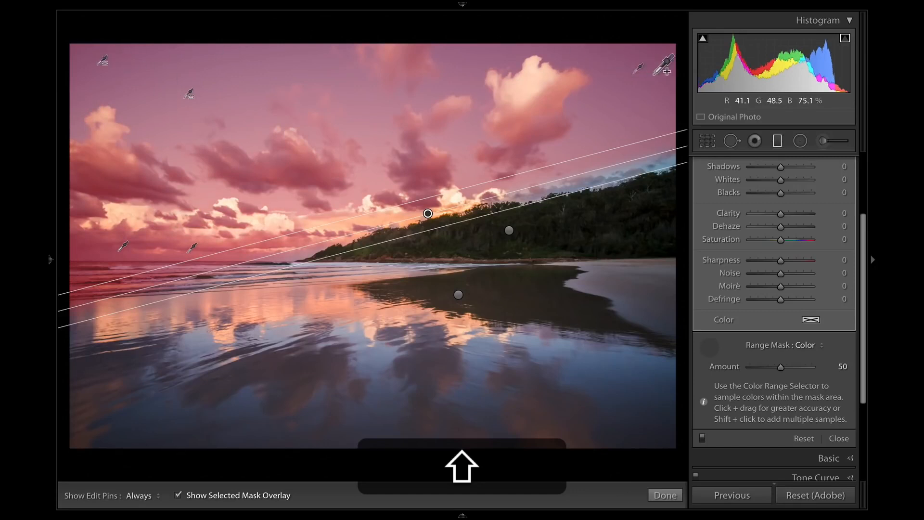
- Hide the mask overlay and set the graduated filter's Temp to -13
{"action": "key", "text": "o"}
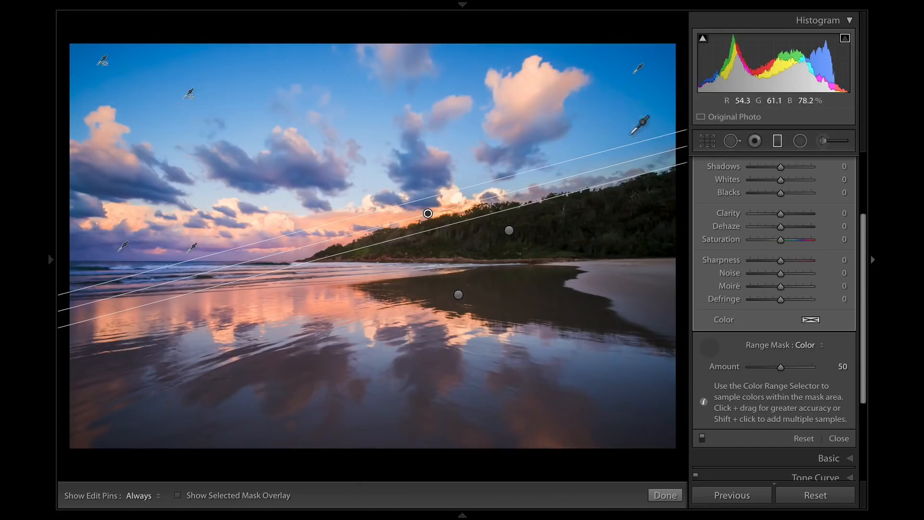
{"action": "scroll", "coordinate": [794, 204], "scroll_direction": "up", "scroll_amount": 2}
{"action": "scroll", "coordinate": [795, 205], "scroll_direction": "up", "scroll_amount": 2}
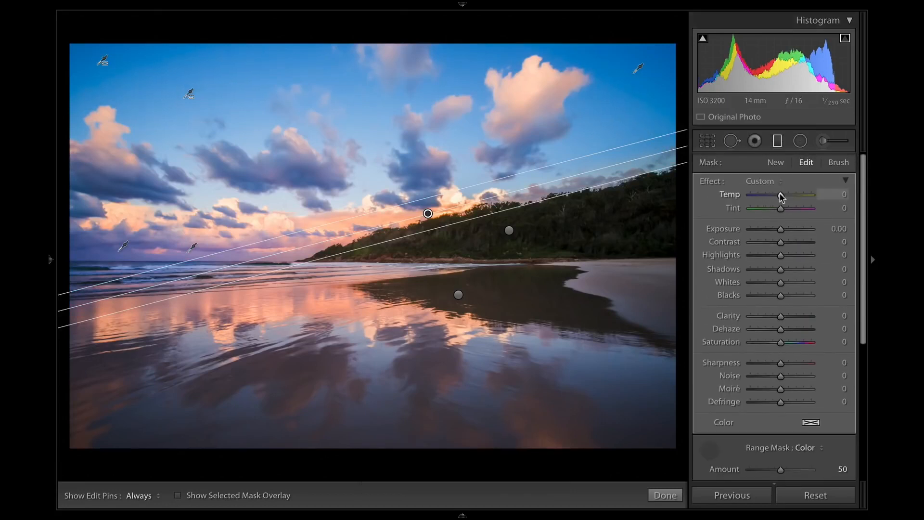
{"action": "left_click_drag", "start_coordinate": [780, 196], "coordinate": [771, 201]}
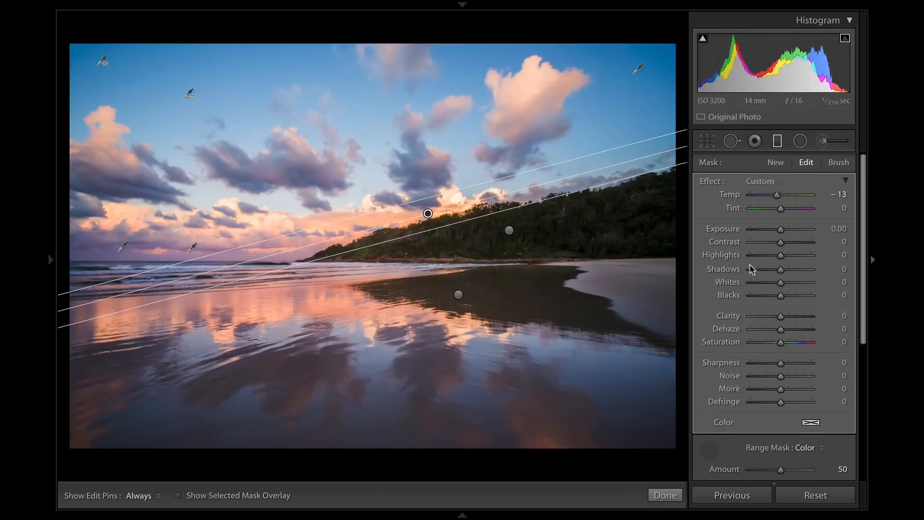
- Show the mask overlay and switch the graduated filter to its Erase brush with Auto Mask turned off, keeping edit pins set to Always
{"action": "scroll", "coordinate": [813, 347], "scroll_direction": "down", "scroll_amount": 4}
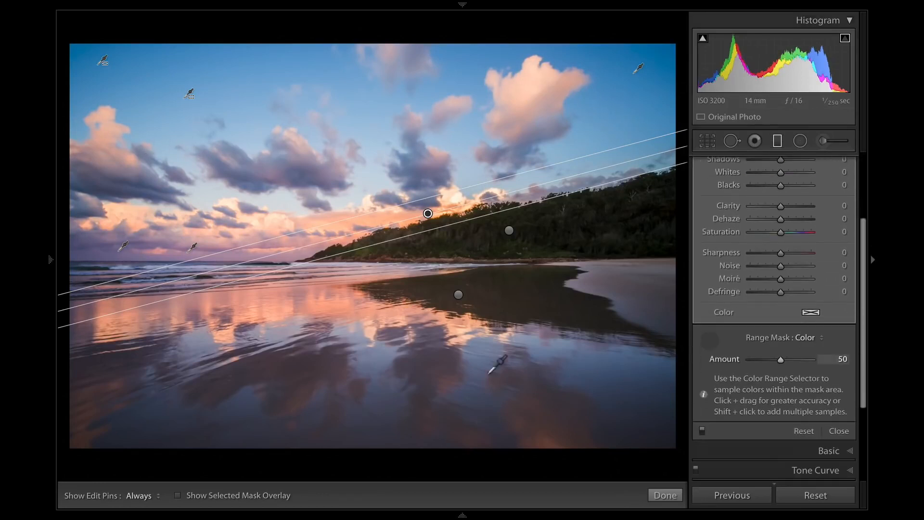
{"action": "key", "text": "o"}
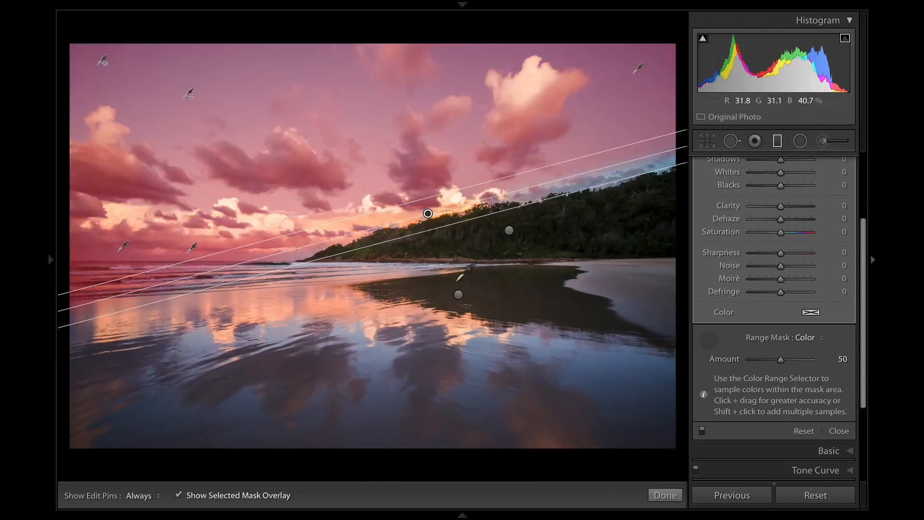
{"action": "scroll", "coordinate": [795, 226], "scroll_direction": "up", "scroll_amount": 5}
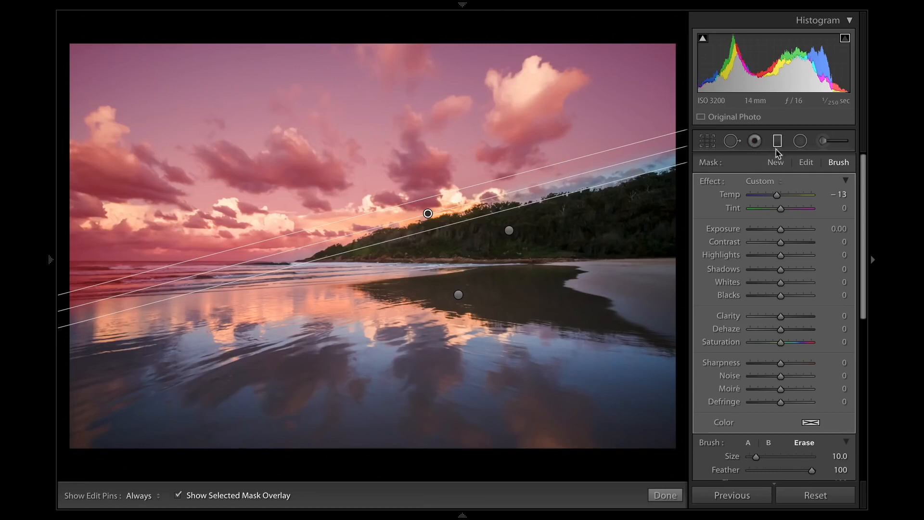
{"action": "scroll", "coordinate": [813, 261], "scroll_direction": "down", "scroll_amount": 5}
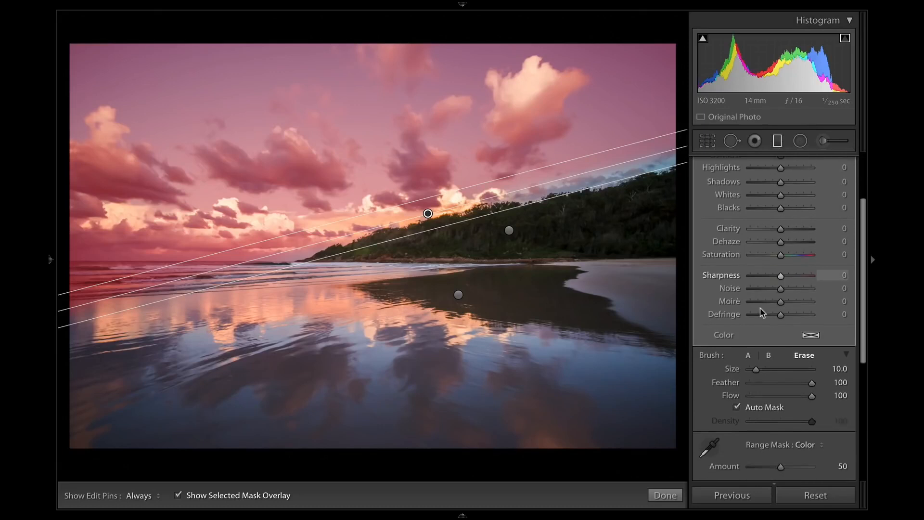
{"action": "left_click", "coordinate": [764, 340]}
{"action": "key", "text": "h"}
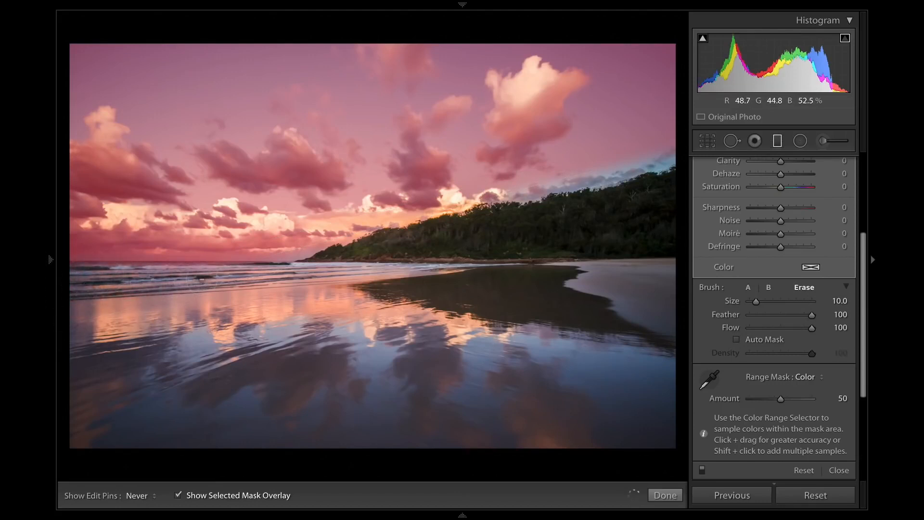
{"action": "key", "text": "h"}
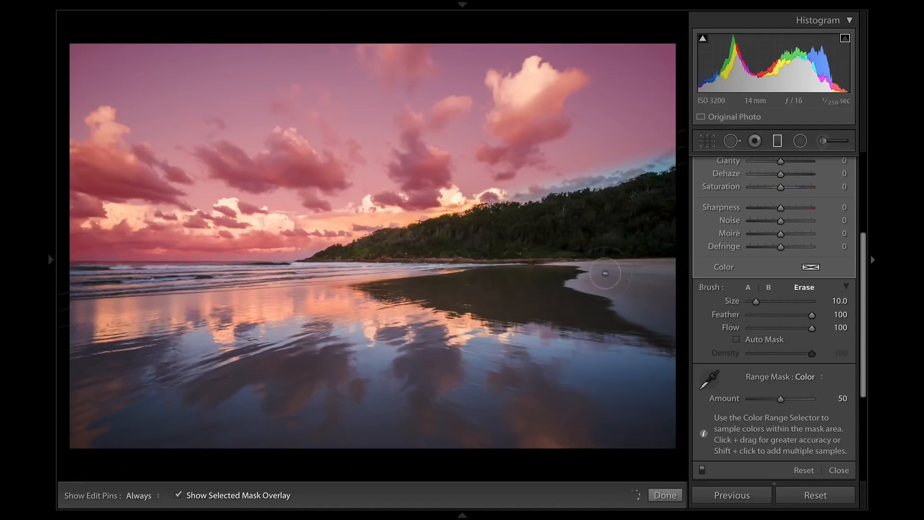
- Check the sky selection with the mask overlay, hide the overlay, and set the graduated filter's Temp to -17
{"action": "key", "text": "o"}
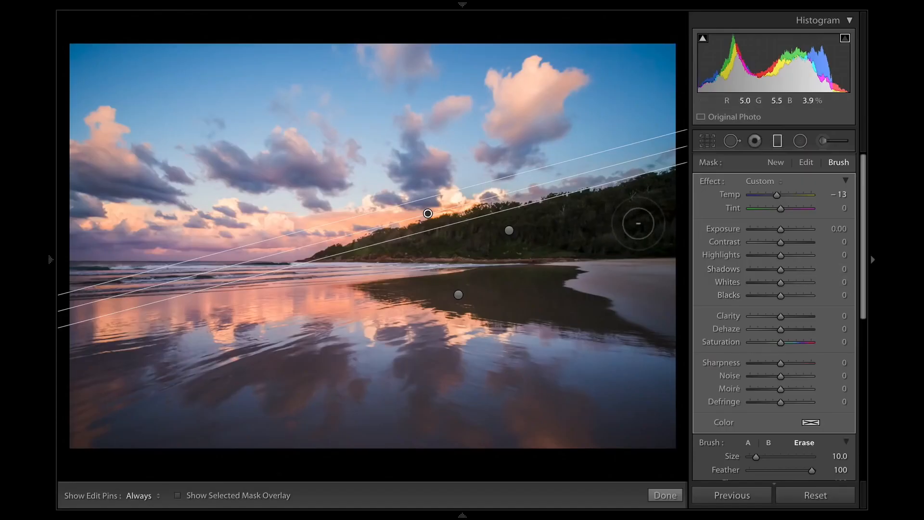
{"action": "key", "text": "o"}
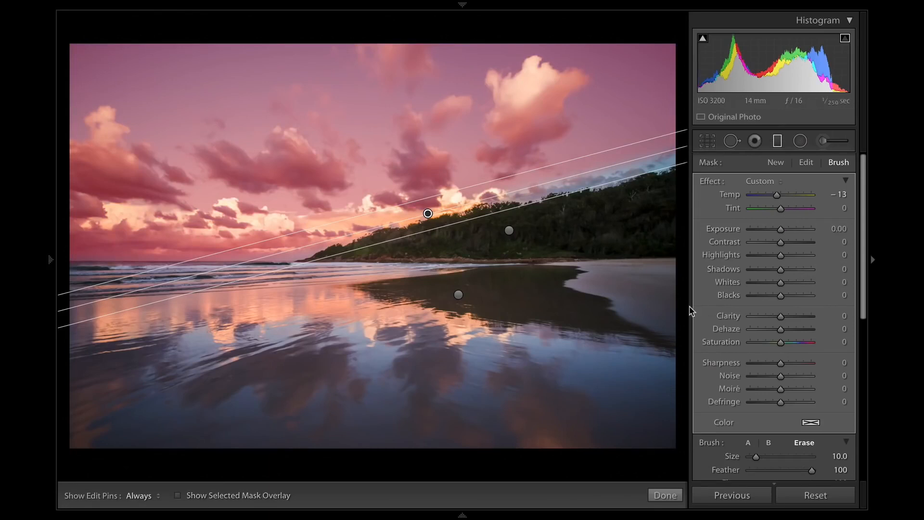
{"action": "key", "text": "o"}
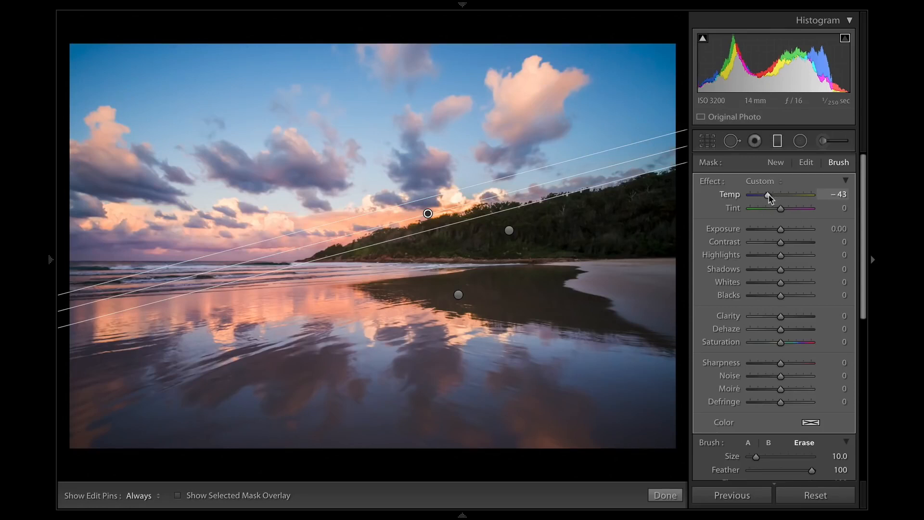
{"action": "left_click_drag", "start_coordinate": [768, 198], "coordinate": [776, 197]}
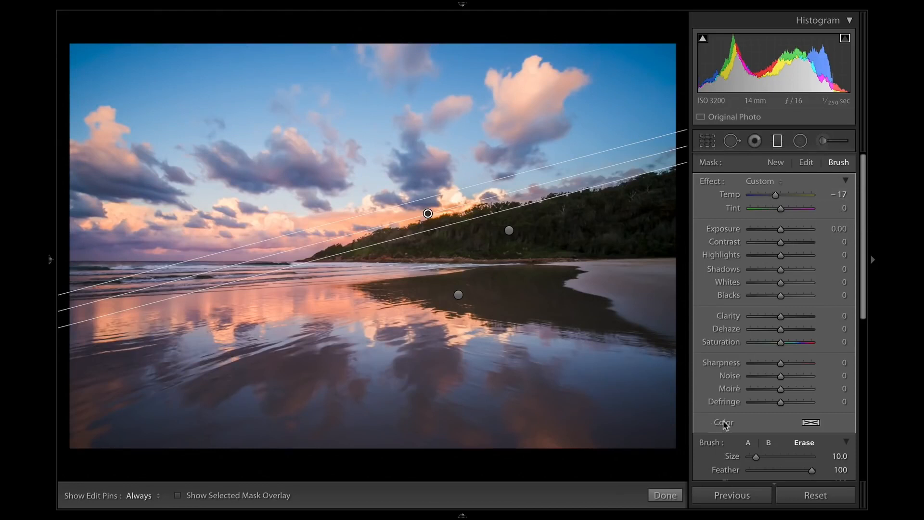
- Switch the graduated filter off and back on to compare the sunset photo with and without it
{"action": "scroll", "coordinate": [724, 428], "scroll_direction": "down", "scroll_amount": 2}
{"action": "scroll", "coordinate": [725, 428], "scroll_direction": "down", "scroll_amount": 6}
{"action": "scroll", "coordinate": [722, 410], "scroll_direction": "up", "scroll_amount": 11}
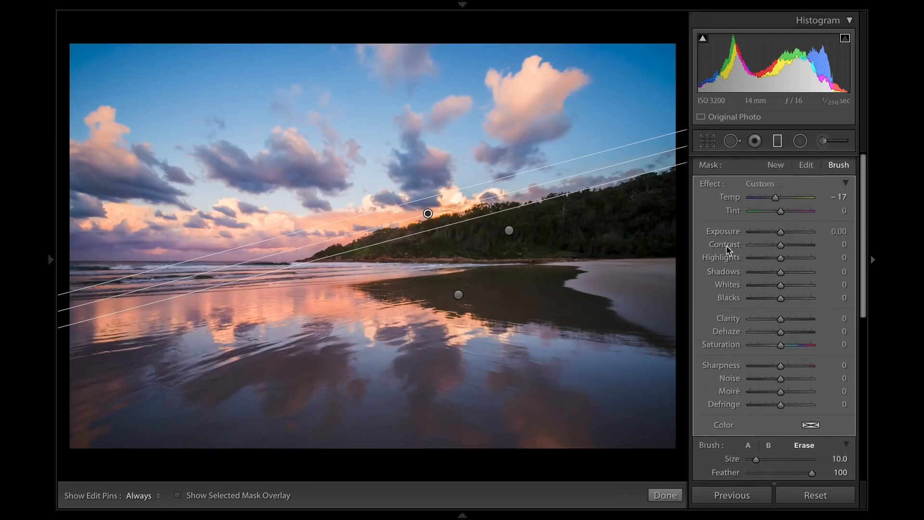
{"action": "scroll", "coordinate": [703, 351], "scroll_direction": "down", "scroll_amount": 15}
{"action": "left_click", "coordinate": [701, 322]}
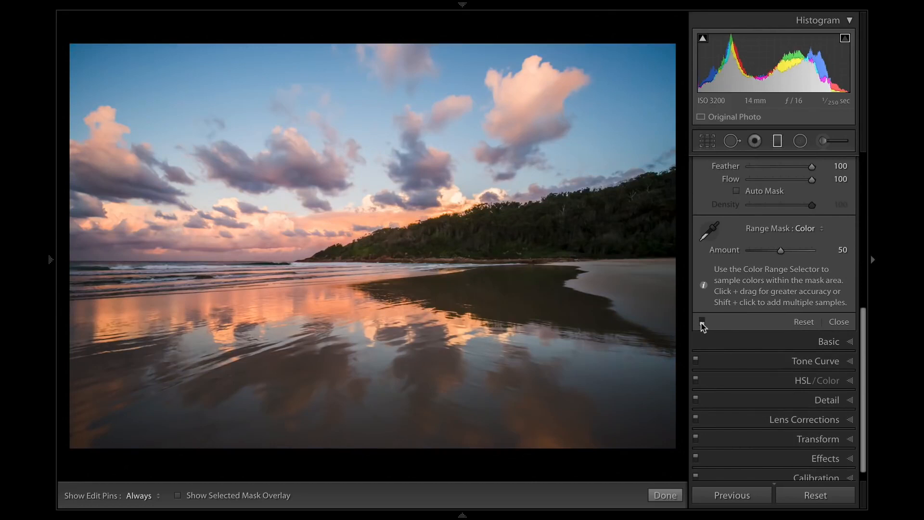
{"action": "left_click", "coordinate": [702, 322]}
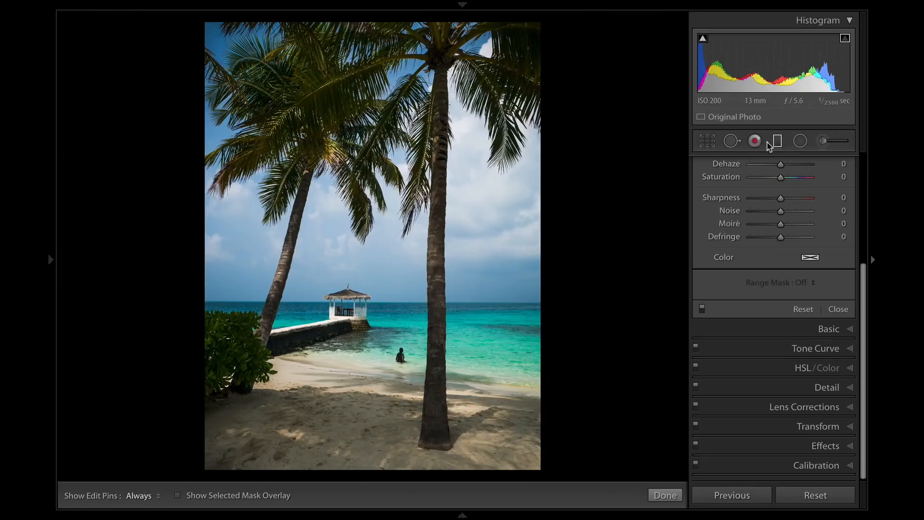
- Start a new graduated filter with all effect sliders reset and draw it downward across the sea horizon of the palm beach photo
{"action": "left_click", "coordinate": [777, 143]}
{"action": "left_click", "coordinate": [778, 145]}
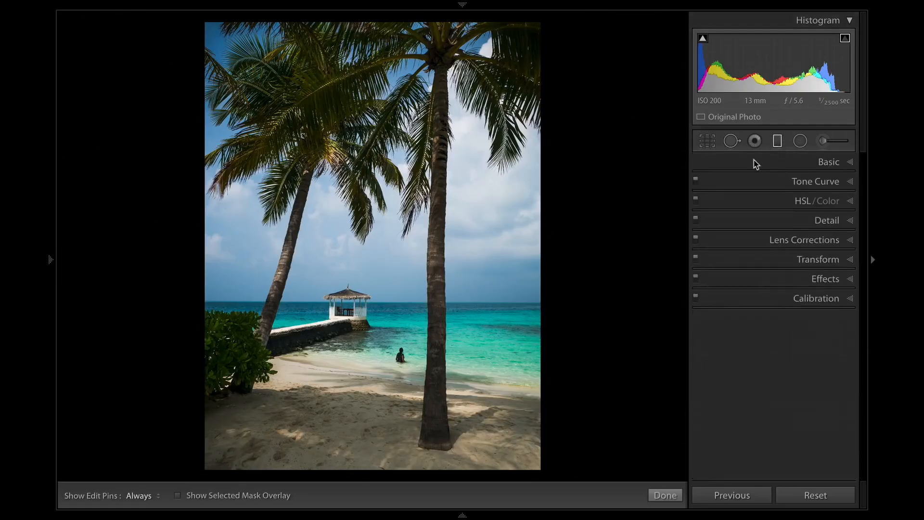
{"action": "double_click", "coordinate": [714, 184]}
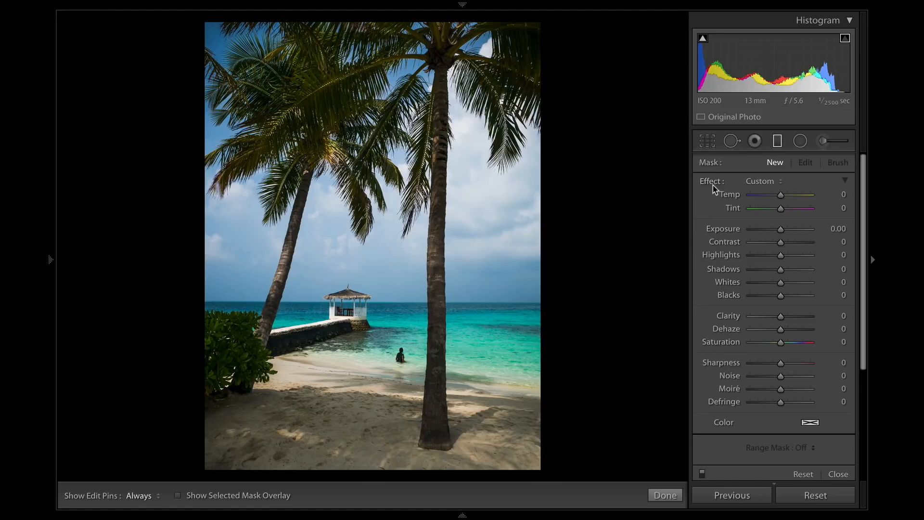
{"action": "left_click_drag", "start_coordinate": [392, 278], "coordinate": [398, 319]}
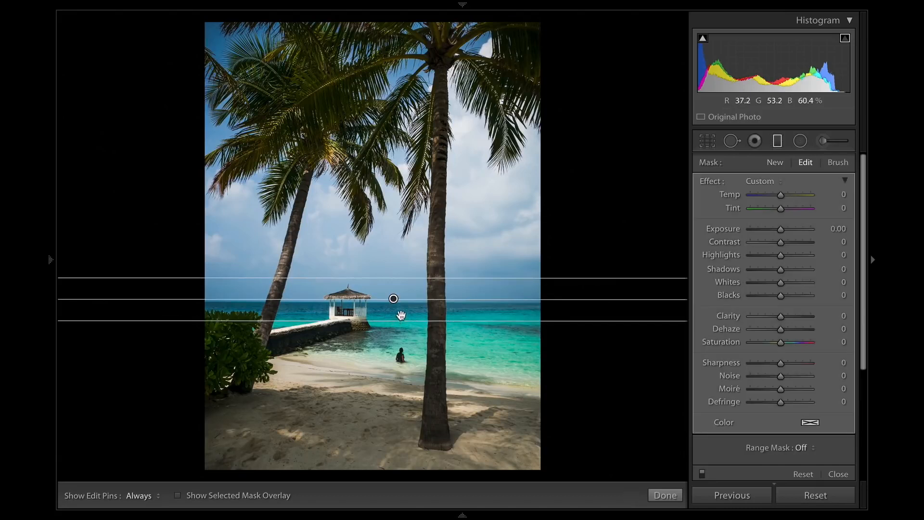
- Check the new filter's coverage with the mask overlay, hide the overlay, and set Temp to -23
{"action": "key", "text": "o"}
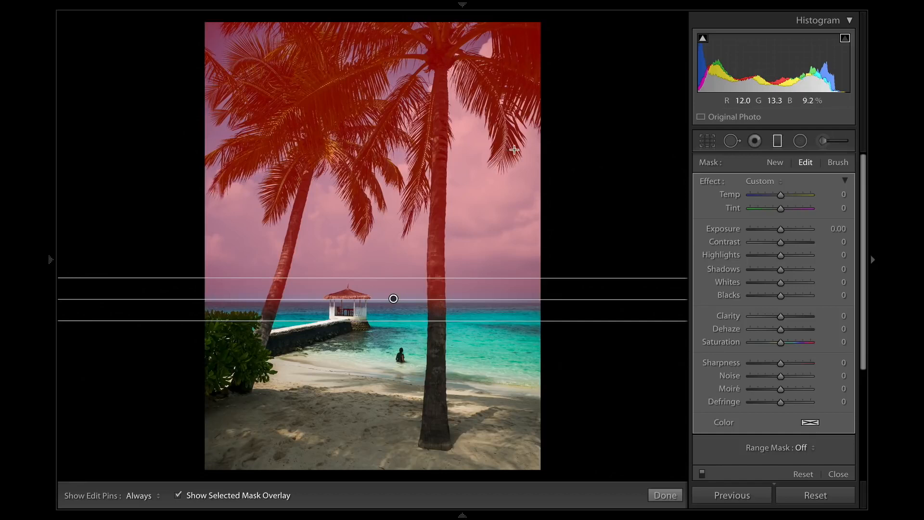
{"action": "key", "text": "o"}
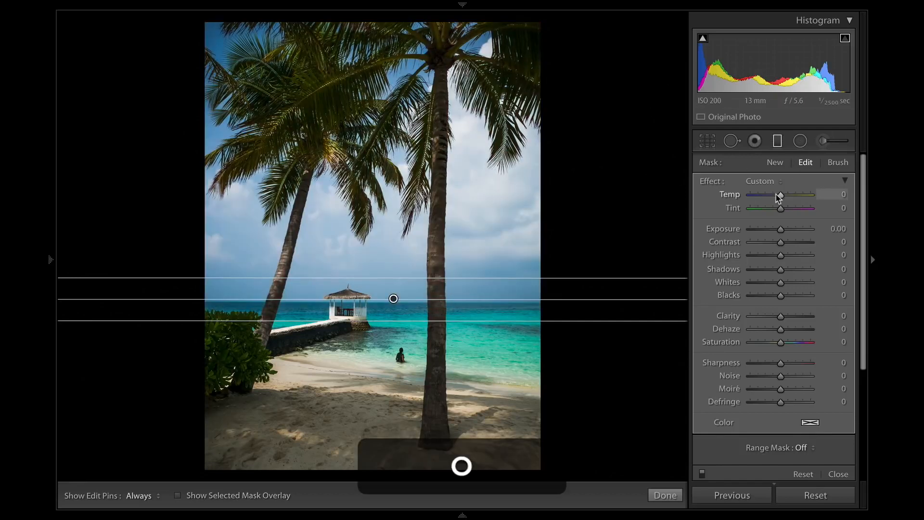
{"action": "left_click_drag", "start_coordinate": [776, 196], "coordinate": [772, 196]}
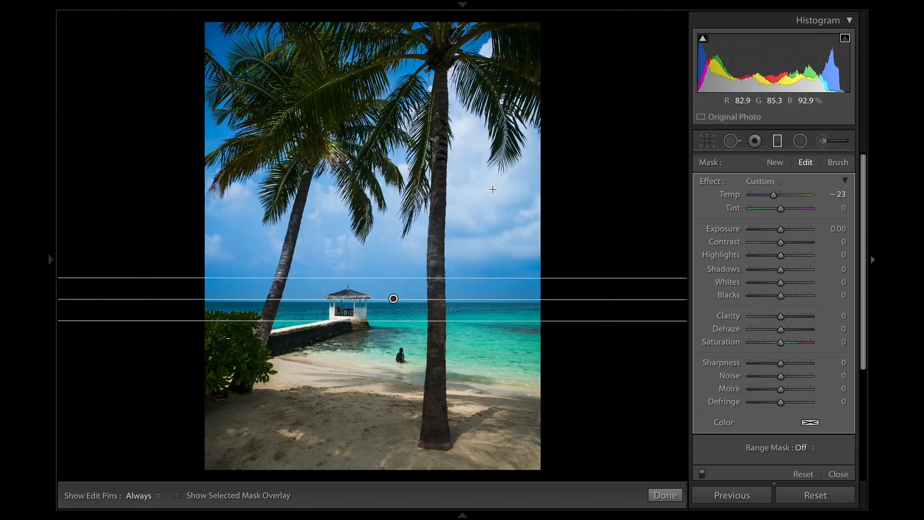
- Show the mask overlay and set the graduated filter's Range Mask to Luminance
{"action": "key", "text": "o"}
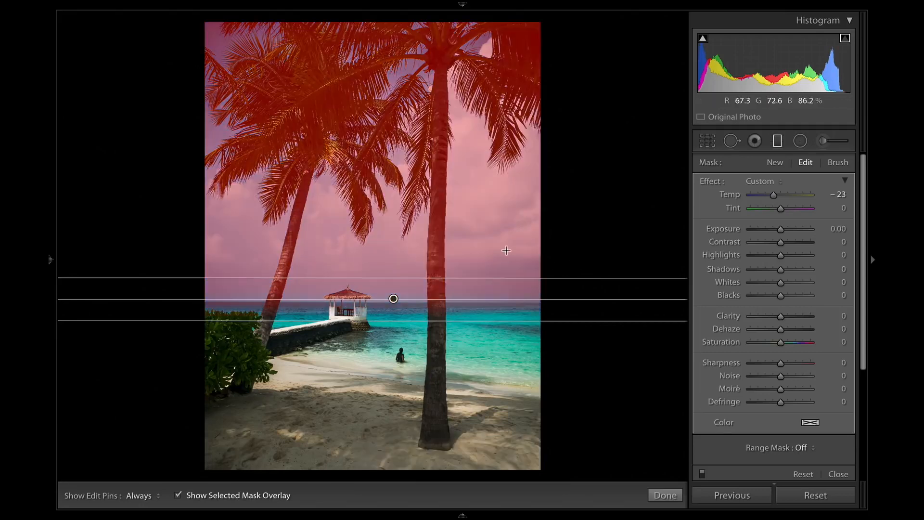
{"action": "scroll", "coordinate": [804, 419], "scroll_direction": "down", "scroll_amount": 2}
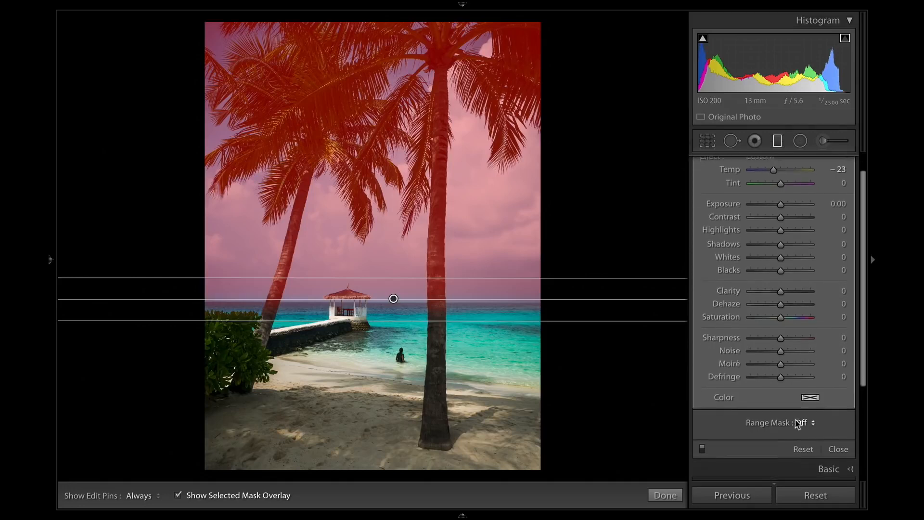
{"action": "left_click", "coordinate": [805, 413]}
{"action": "left_click", "coordinate": [817, 432]}
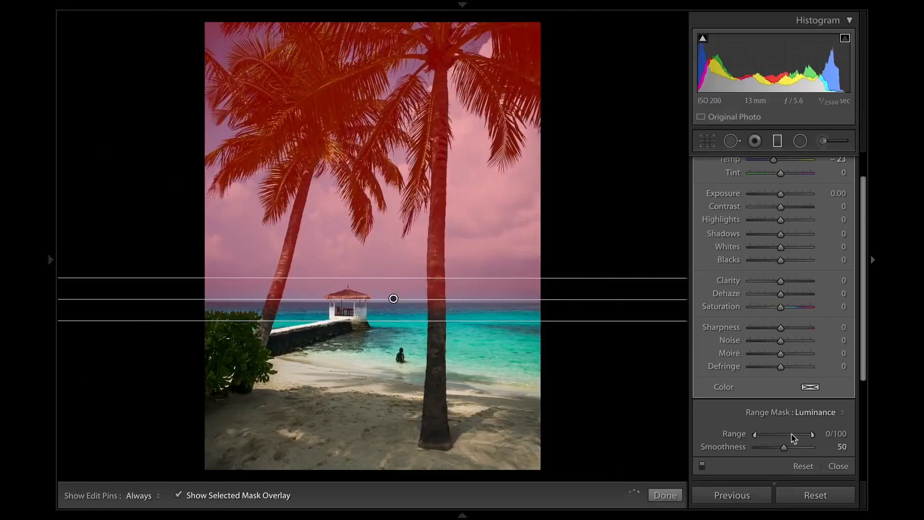
- Set the luminance Range to 73/100 using the black-and-white mask preview, excluding the dark palm trees from the sky adjustment
{"action": "left_click_drag", "start_coordinate": [813, 437], "coordinate": [828, 419]}
{"action": "key", "text": "alt"}
{"action": "left_click_drag", "start_coordinate": [755, 434], "coordinate": [764, 435]}
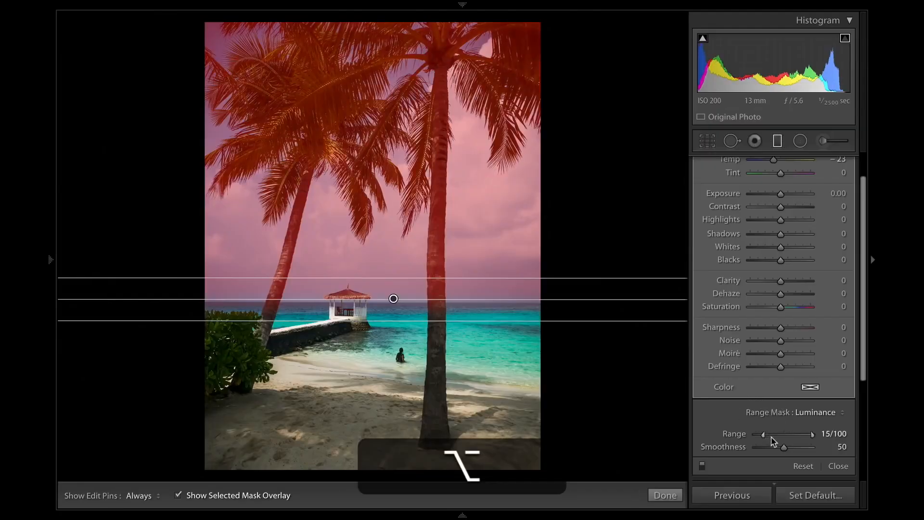
{"action": "left_click_drag", "start_coordinate": [761, 436], "coordinate": [788, 435]}
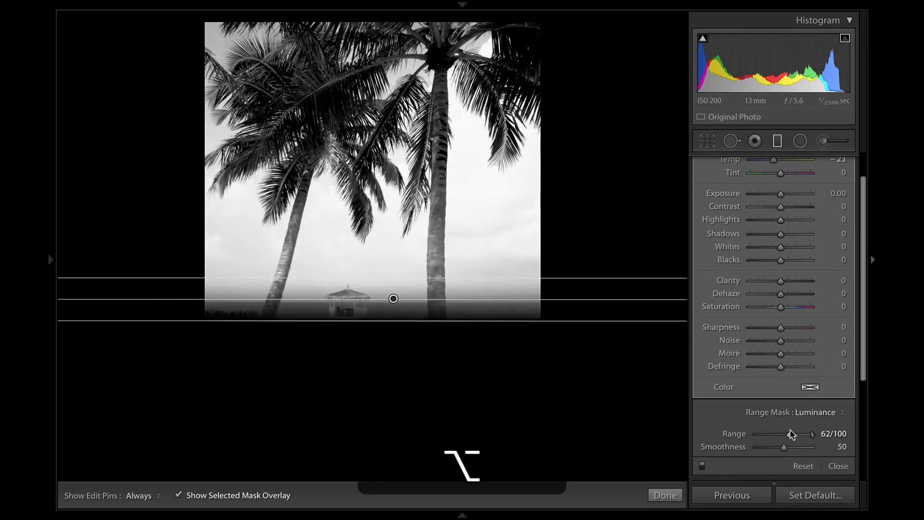
{"action": "left_click_drag", "start_coordinate": [794, 434], "coordinate": [800, 435]}
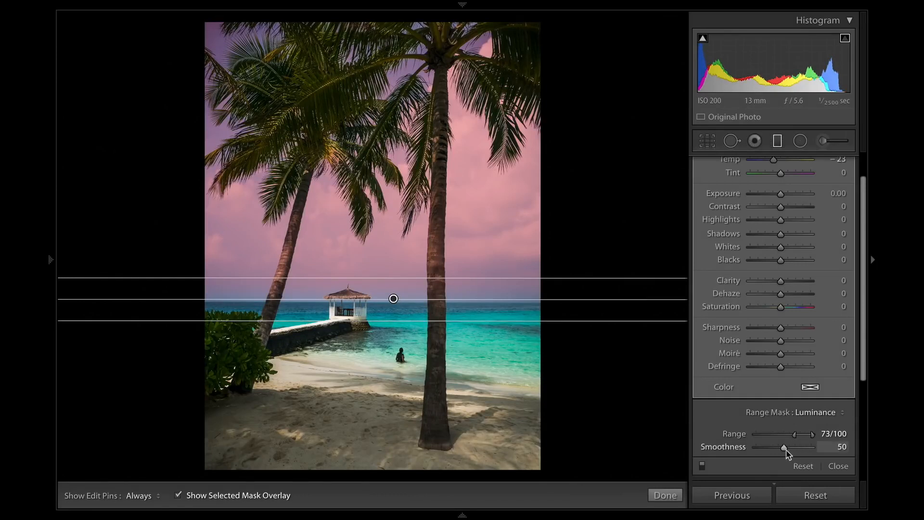
- Set the luminance range mask's Smoothness to 46 while previewing the mask in black and white
{"action": "key", "text": "alt"}
{"action": "left_click_drag", "start_coordinate": [786, 446], "coordinate": [787, 446]}
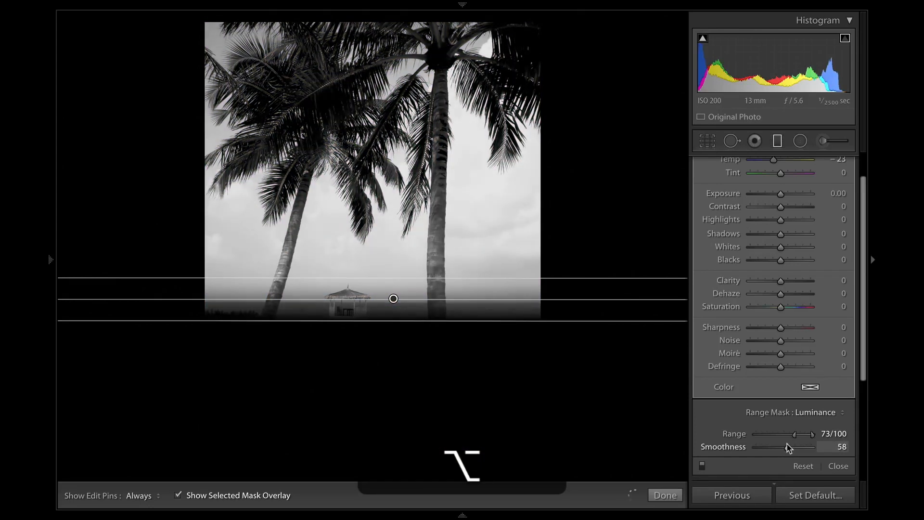
{"action": "left_click_drag", "start_coordinate": [786, 448], "coordinate": [783, 447]}
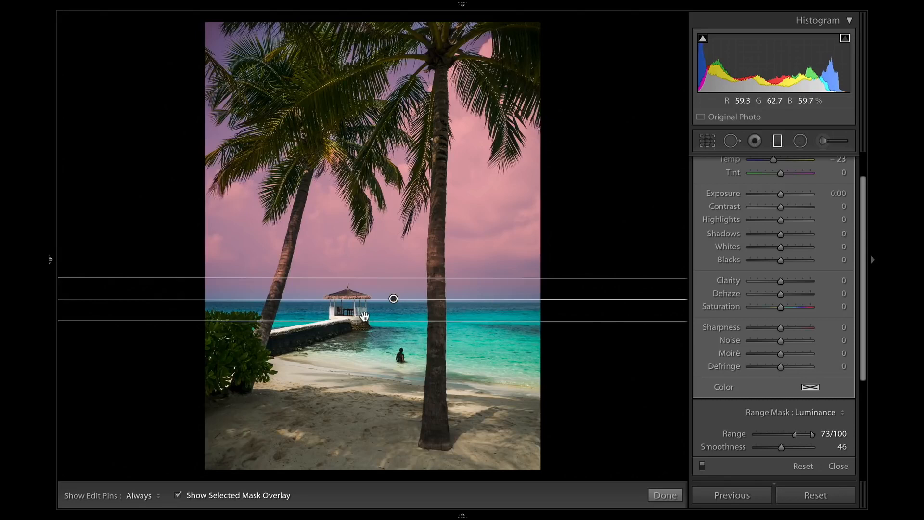
- Hide the mask overlay and fine-tune the graduated filter's Temp for the blue sky behind the palms
{"action": "key", "text": "o"}
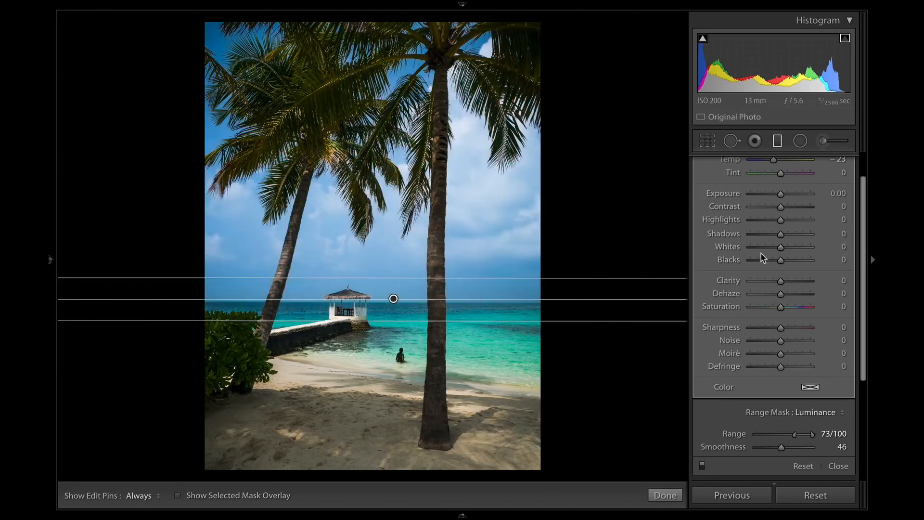
{"action": "scroll", "coordinate": [777, 216], "scroll_direction": "up", "scroll_amount": 3}
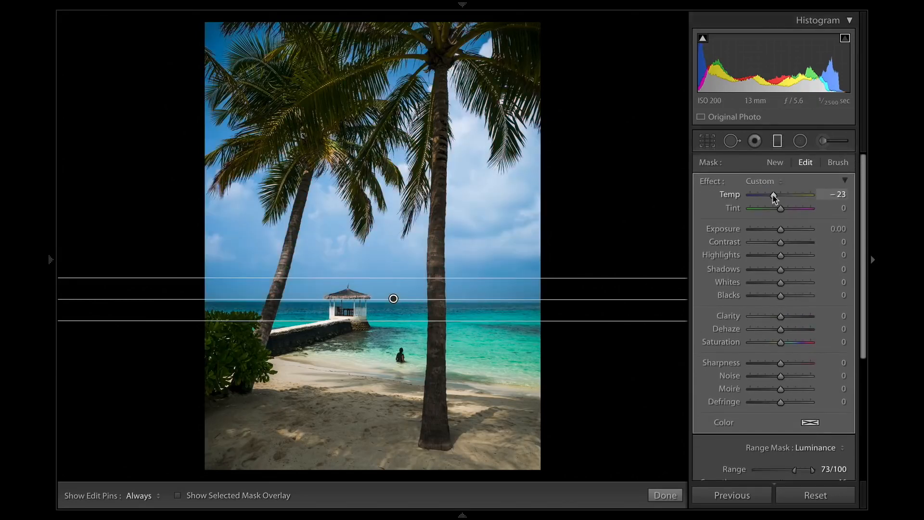
{"action": "mouse_move", "coordinate": [769, 195]}
{"action": "left_mouse_down"}
{"action": "mouse_move", "coordinate": [749, 201]}
{"action": "mouse_move", "coordinate": [772, 194]}
{"action": "left_mouse_up"}
{"action": "scroll", "coordinate": [741, 392], "scroll_direction": "down", "scroll_amount": 3}
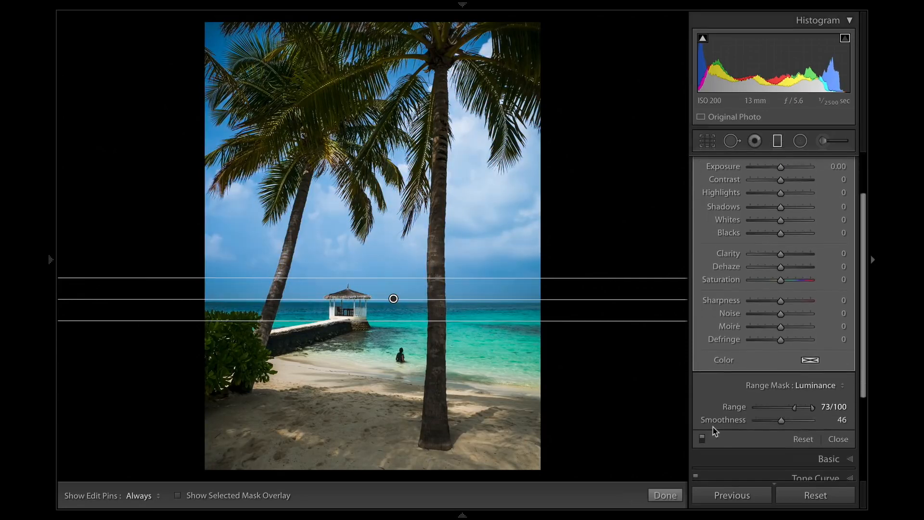
- Compare the palm beach photo with the graduated filter off and on, leave it on, and finish the filter edit
{"action": "left_click", "coordinate": [703, 439]}
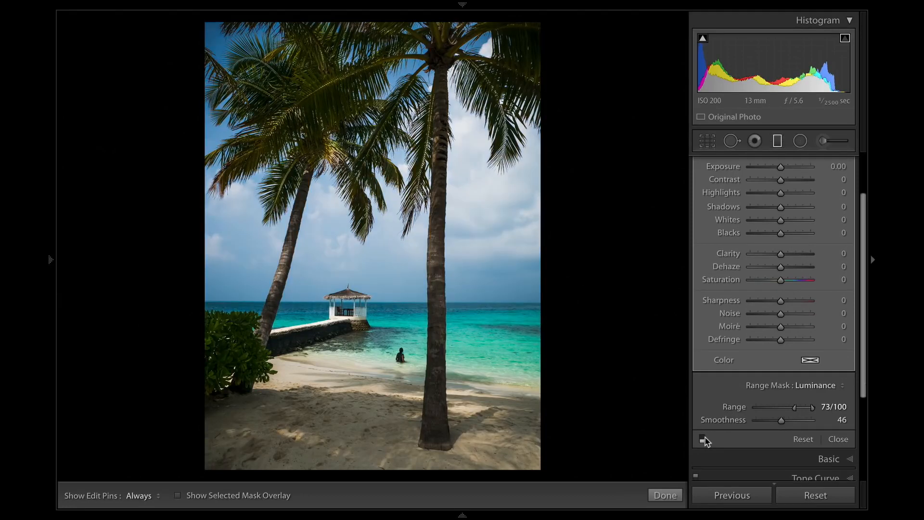
{"action": "left_click", "coordinate": [702, 439]}
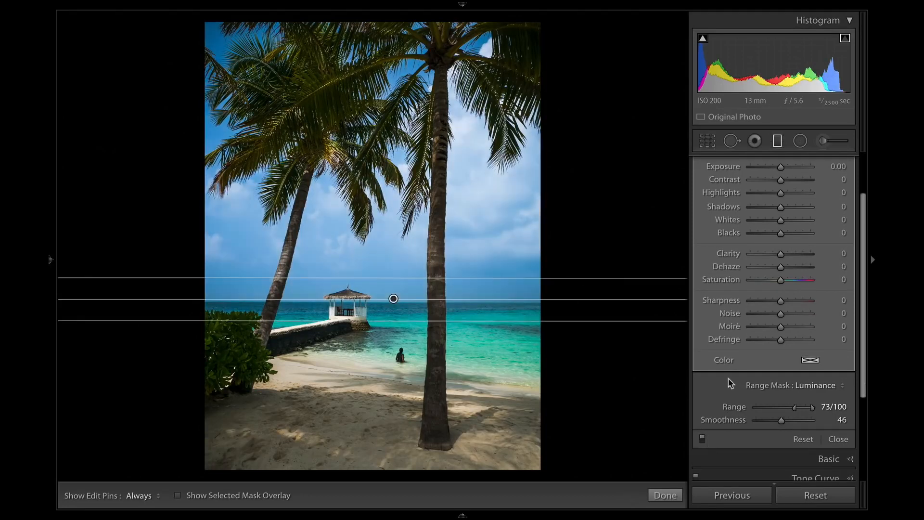
{"action": "scroll", "coordinate": [717, 409], "scroll_direction": "up", "scroll_amount": 1}
{"action": "left_click", "coordinate": [665, 495]}
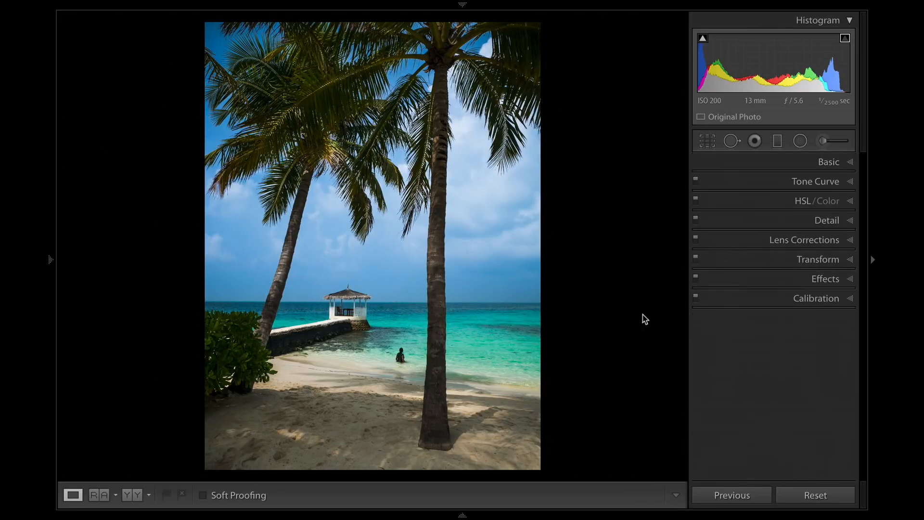